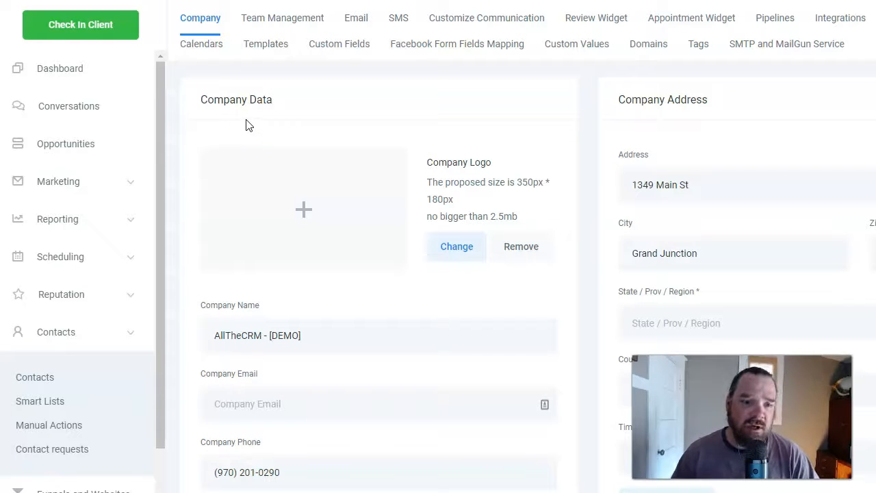
- Open the Integrations section of the account settings
{"action": "left_click_drag", "start_coordinate": [163, 151], "coordinate": [166, 270]}
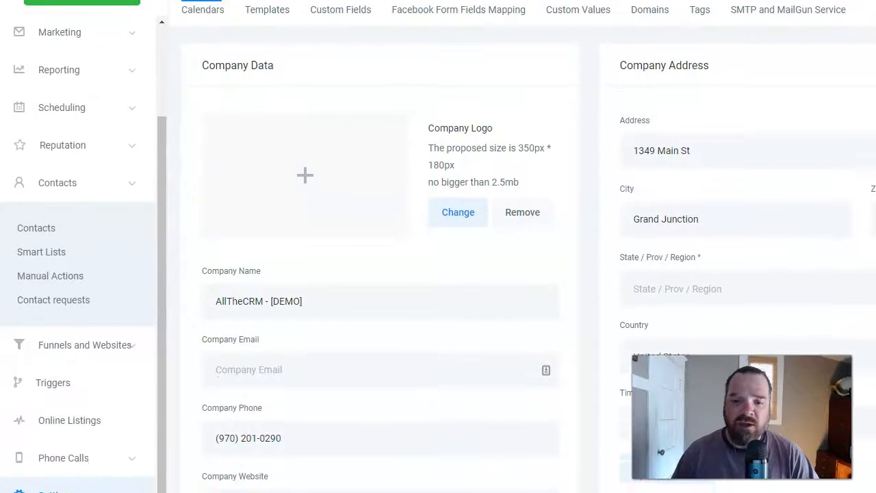
{"action": "left_click", "coordinate": [57, 484]}
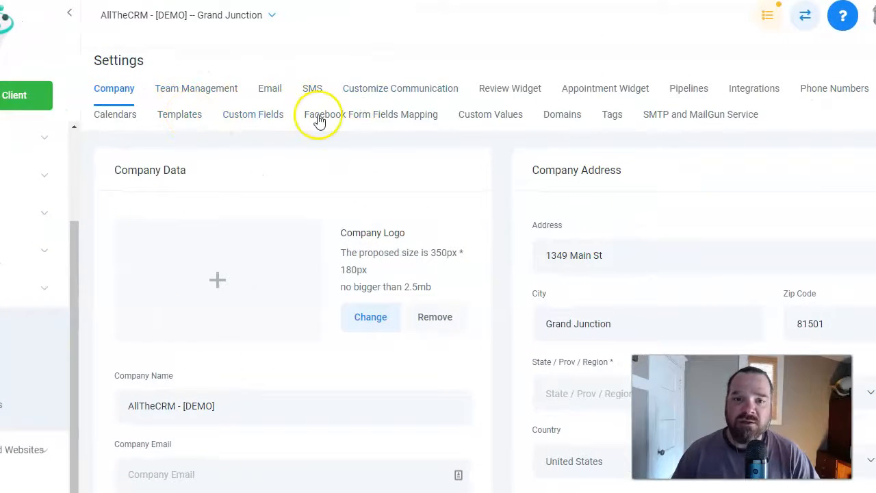
{"action": "left_click", "coordinate": [754, 94]}
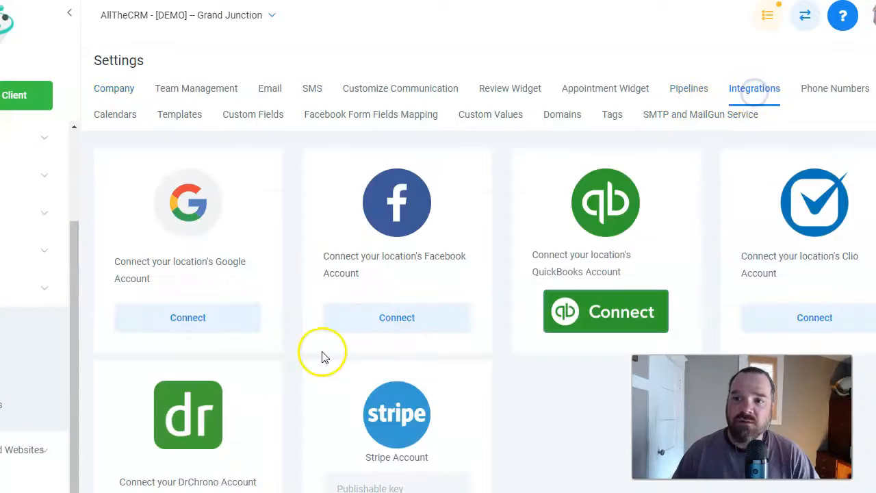
- Connect the location's Google account, grant Lead Connector the requested access, and close the business linking page
{"action": "left_click", "coordinate": [189, 319]}
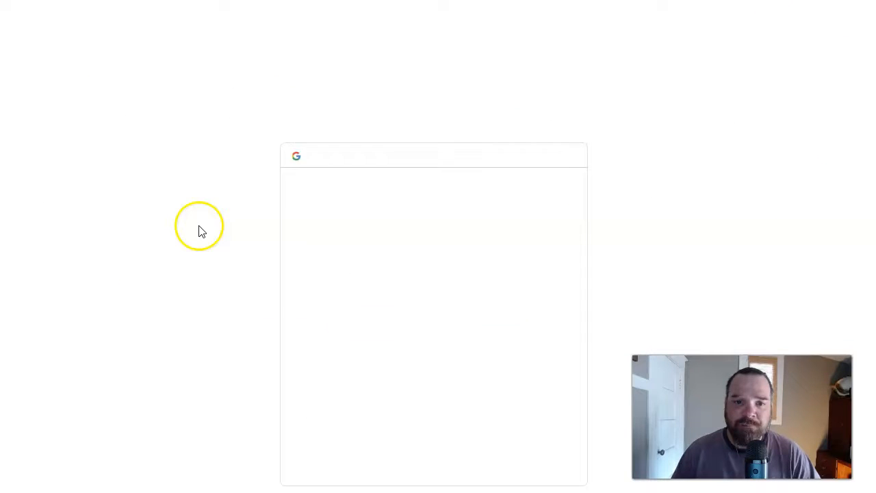
{"action": "left_click", "coordinate": [366, 234]}
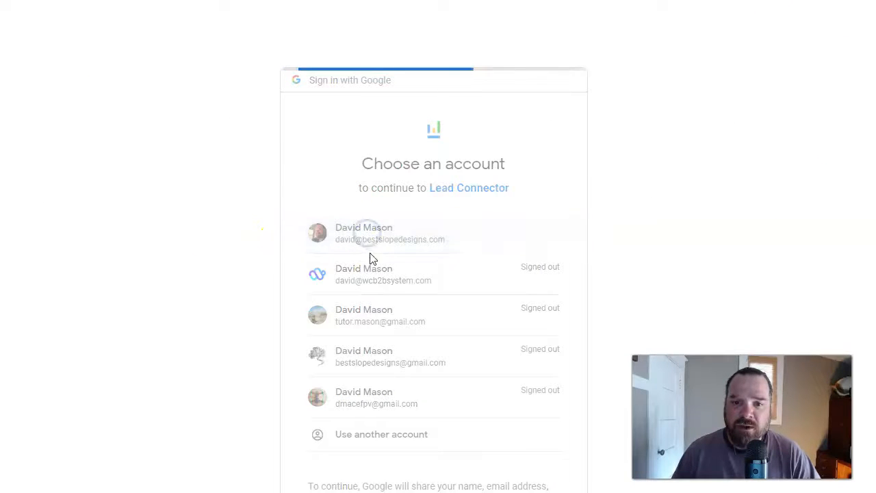
{"action": "scroll", "coordinate": [623, 479], "scroll_direction": "down", "scroll_amount": 1}
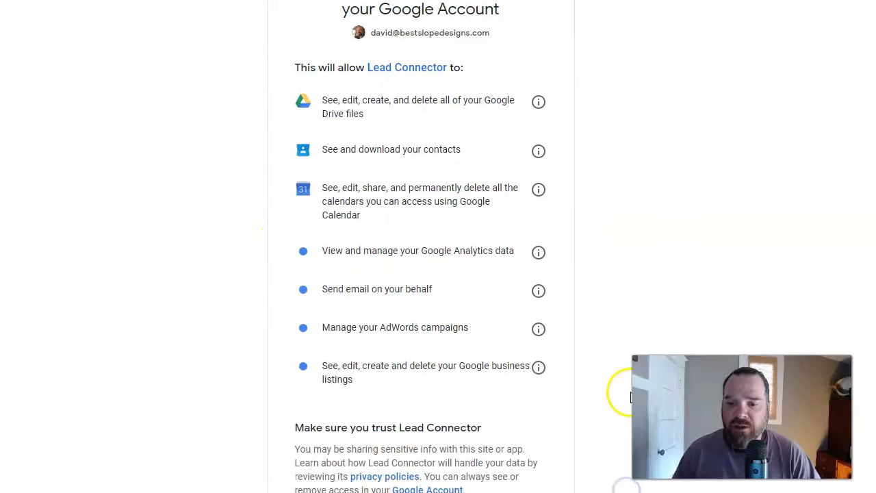
{"action": "scroll", "coordinate": [504, 200], "scroll_direction": "down", "scroll_amount": 2}
{"action": "left_click", "coordinate": [449, 436]}
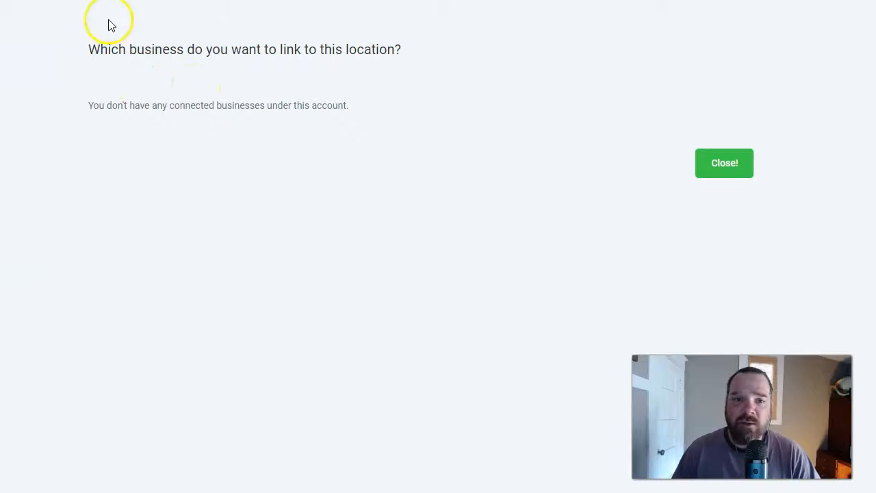
{"action": "left_click", "coordinate": [727, 164]}
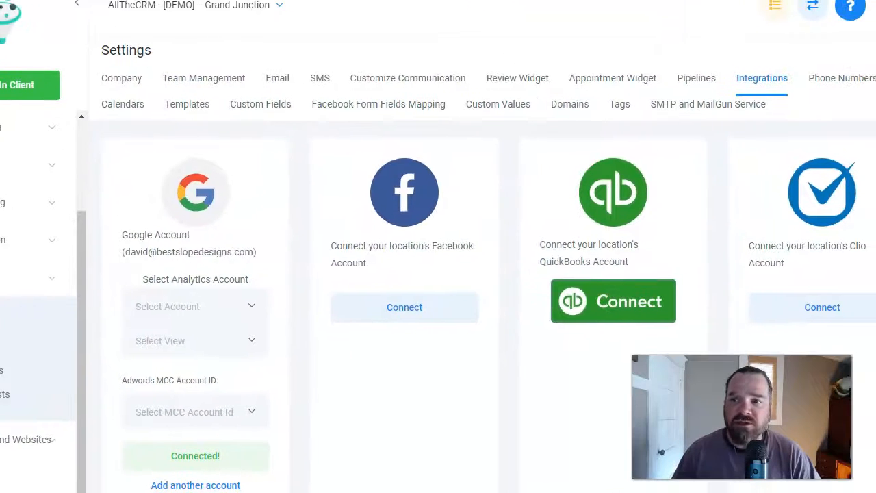
- Open the existing team member calendar in the Calendars settings and remove its Google – Personal link
{"action": "left_click", "coordinate": [116, 107]}
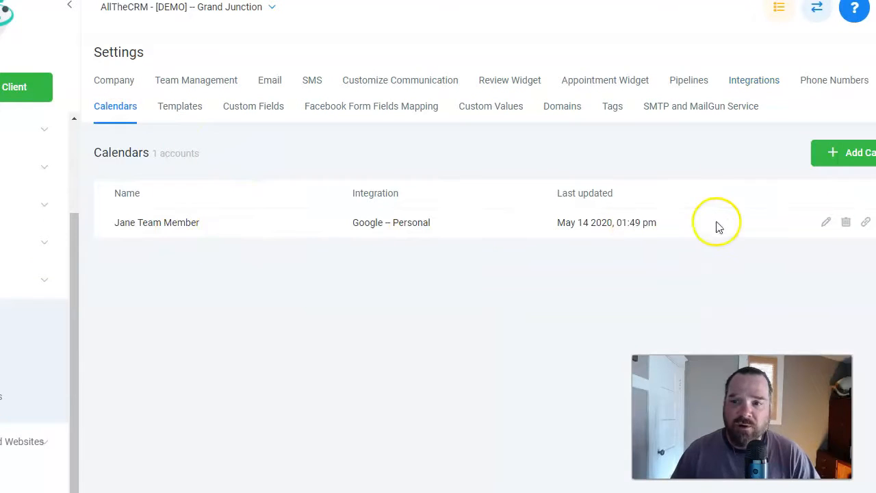
{"action": "left_click", "coordinate": [827, 226]}
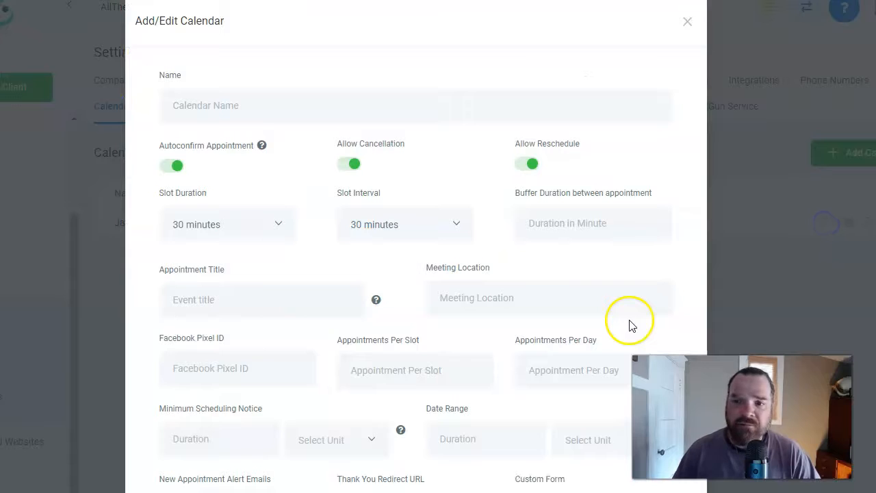
{"action": "scroll", "coordinate": [456, 347], "scroll_direction": "down", "scroll_amount": 7}
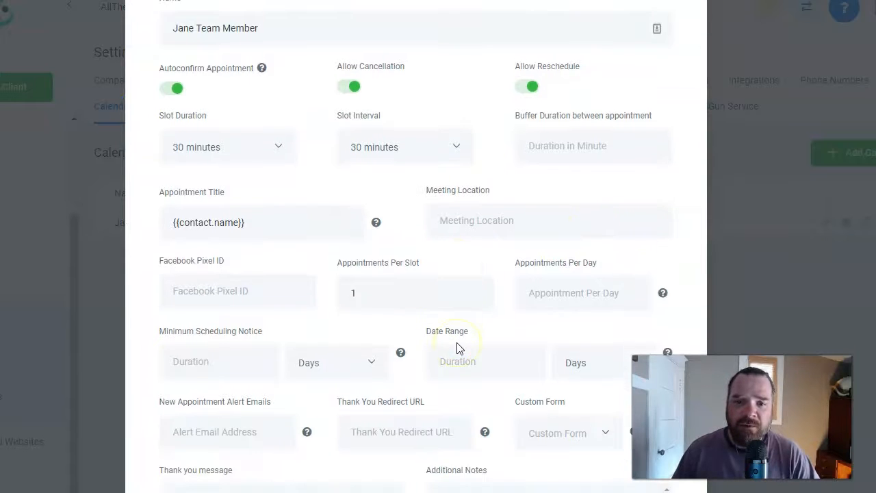
{"action": "scroll", "coordinate": [457, 347], "scroll_direction": "down", "scroll_amount": 6}
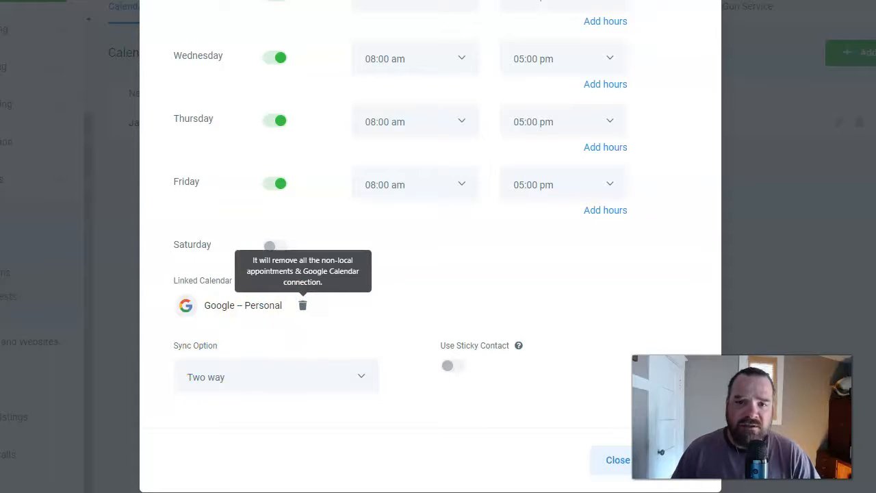
{"action": "key", "text": "Escape"}
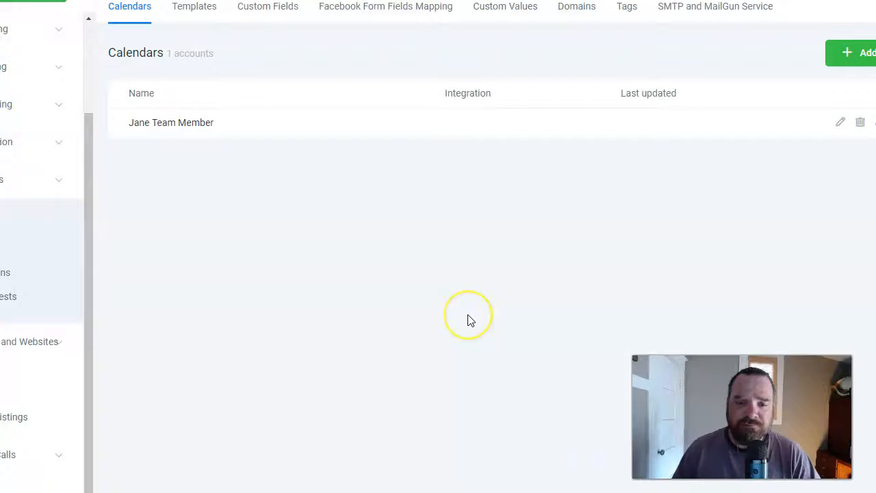
- Reopen the team member calendar and link it to the Google calendar named Personal
{"action": "left_click", "coordinate": [840, 123]}
{"action": "mouse_move", "coordinate": [417, 337]}
{"action": "scroll", "coordinate": [419, 337], "scroll_direction": "down", "scroll_amount": 5}
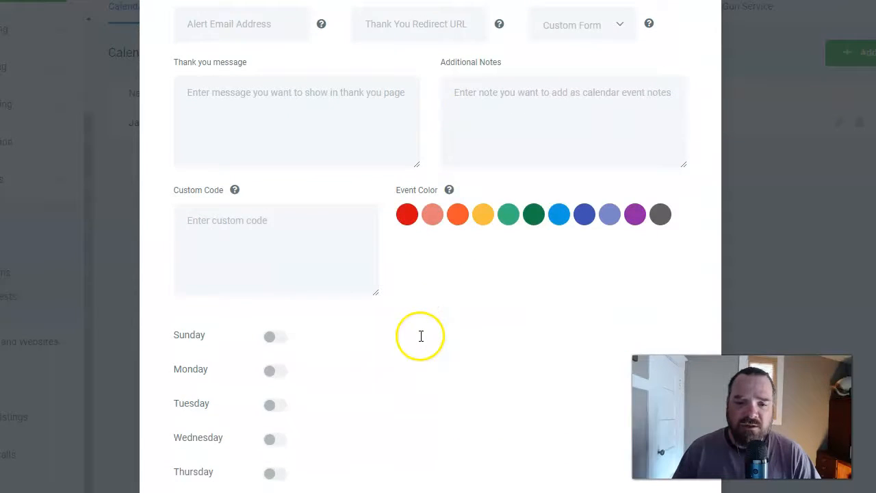
{"action": "scroll", "coordinate": [411, 362], "scroll_direction": "down", "scroll_amount": 7}
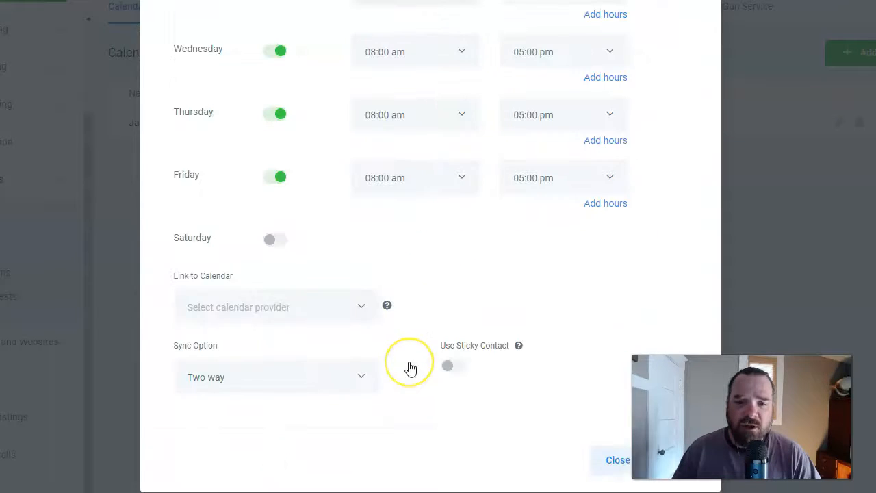
{"action": "left_click", "coordinate": [279, 307]}
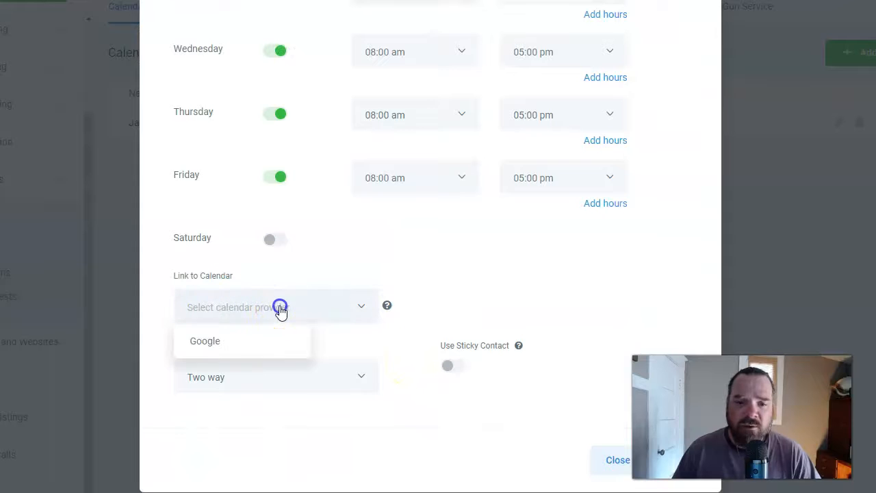
{"action": "left_click", "coordinate": [220, 350]}
{"action": "left_click", "coordinate": [269, 375]}
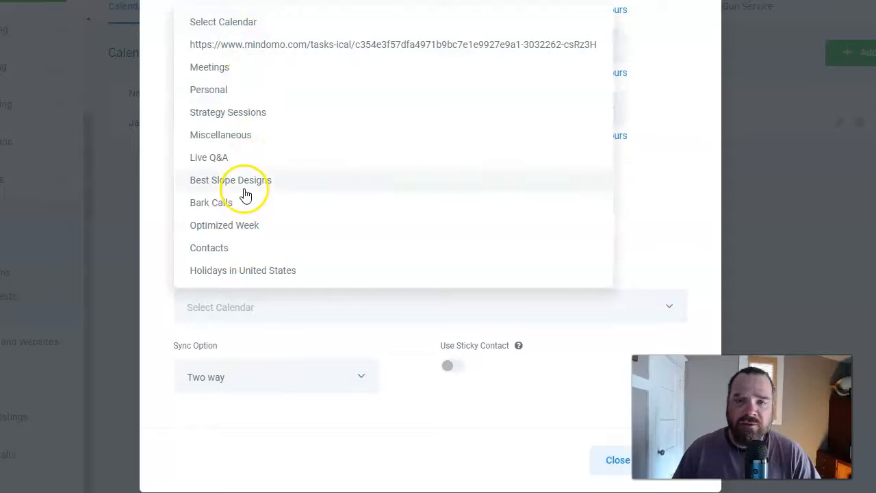
{"action": "left_click", "coordinate": [236, 90]}
- Keep the calendar's sync option at Two way and save the calendar
{"action": "left_click", "coordinate": [263, 376]}
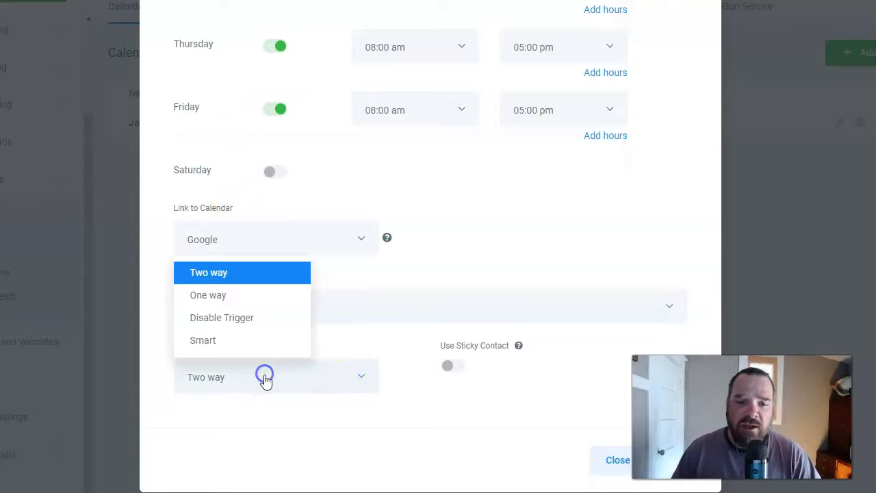
{"action": "left_click", "coordinate": [253, 275]}
{"action": "left_click", "coordinate": [434, 425]}
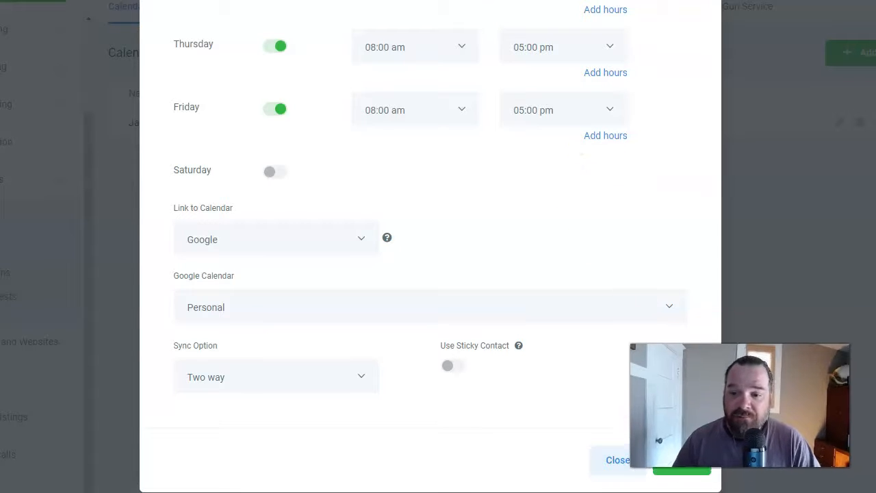
{"action": "left_click", "coordinate": [692, 463]}
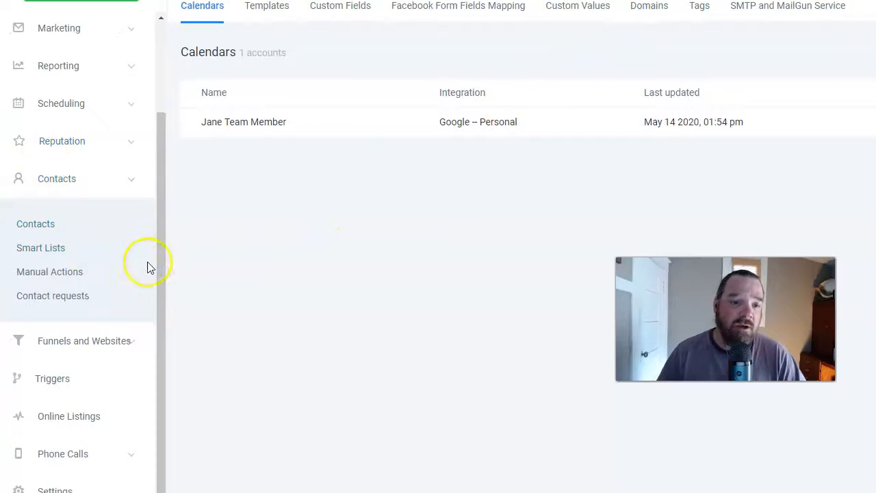
- Go to the scheduled appointments and start a new appointment on the team member calendar
{"action": "left_click_drag", "start_coordinate": [160, 288], "coordinate": [162, 214]}
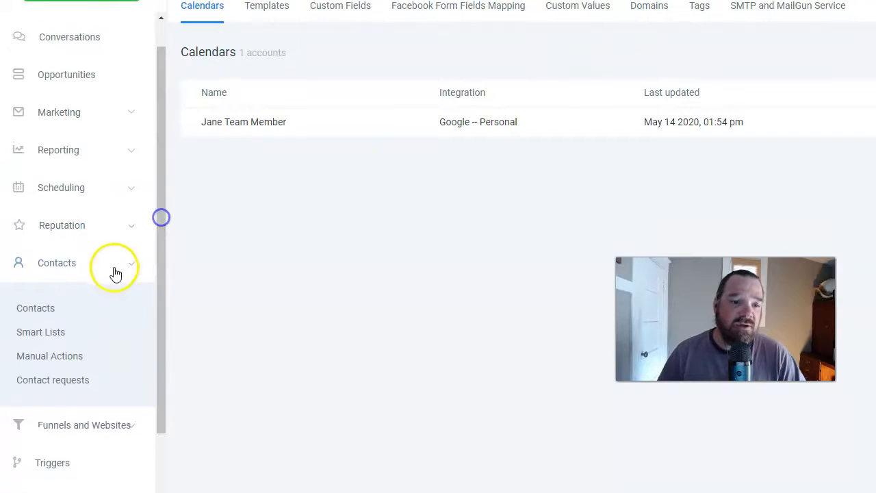
{"action": "left_click", "coordinate": [112, 264]}
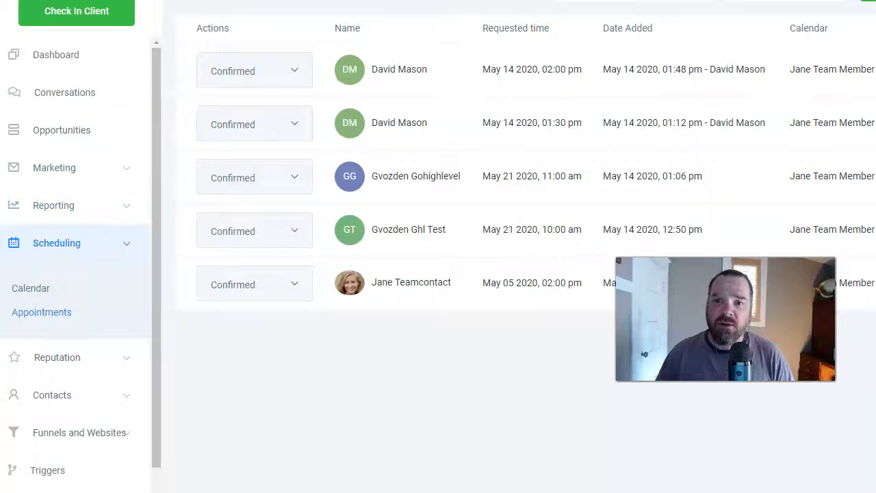
{"action": "left_click", "coordinate": [755, 49]}
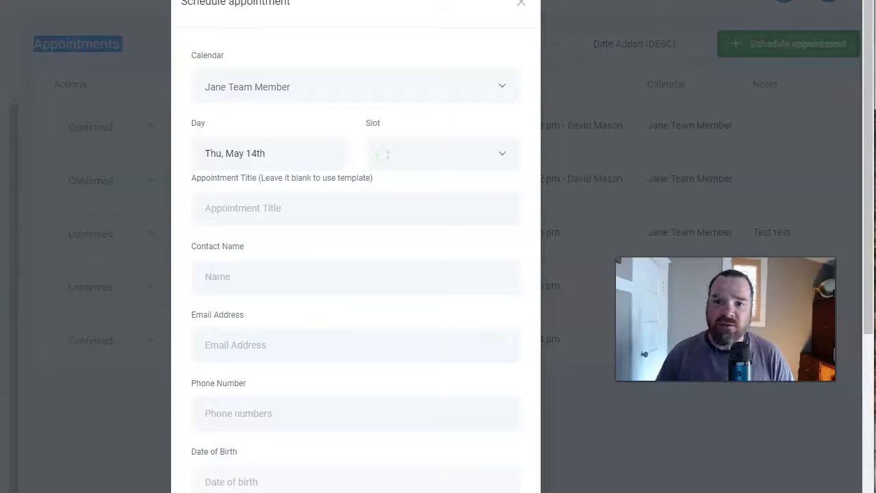
{"action": "left_click", "coordinate": [321, 101]}
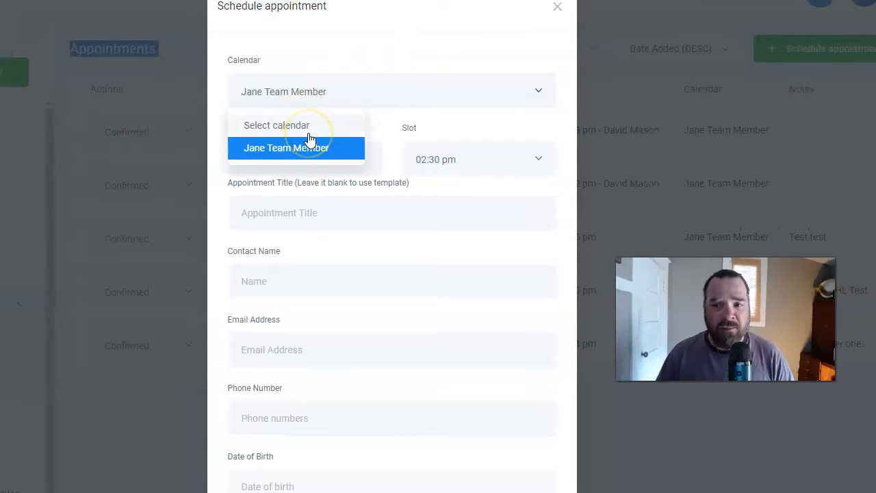
{"action": "left_click", "coordinate": [384, 120]}
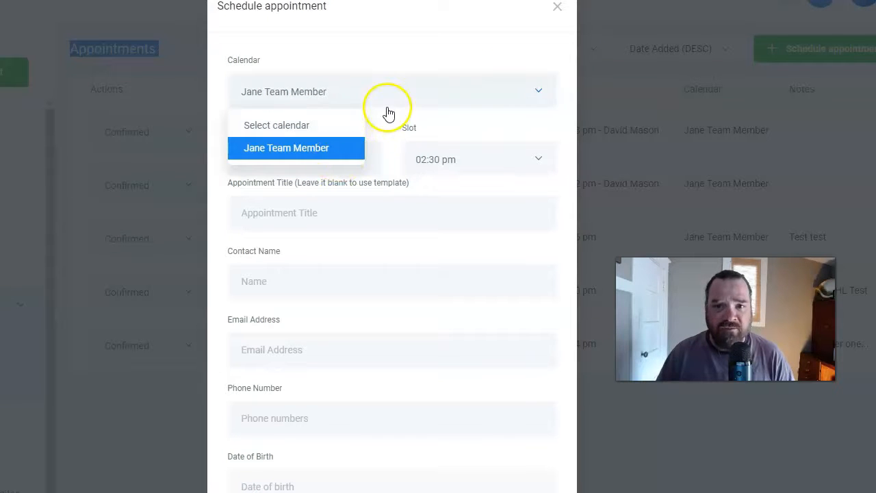
{"action": "left_click", "coordinate": [389, 123]}
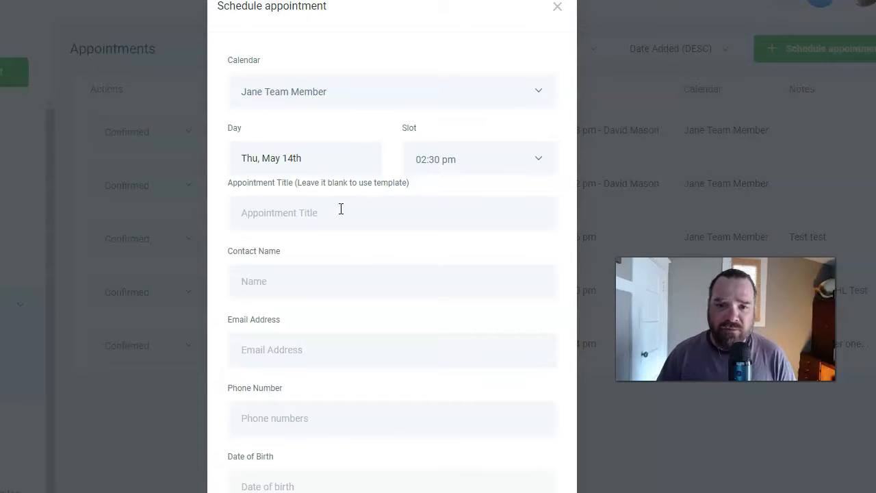
- Fill in the appointment's contact details by finding and choosing the existing contact by name
{"action": "scroll", "coordinate": [344, 248], "scroll_direction": "down", "scroll_amount": 2}
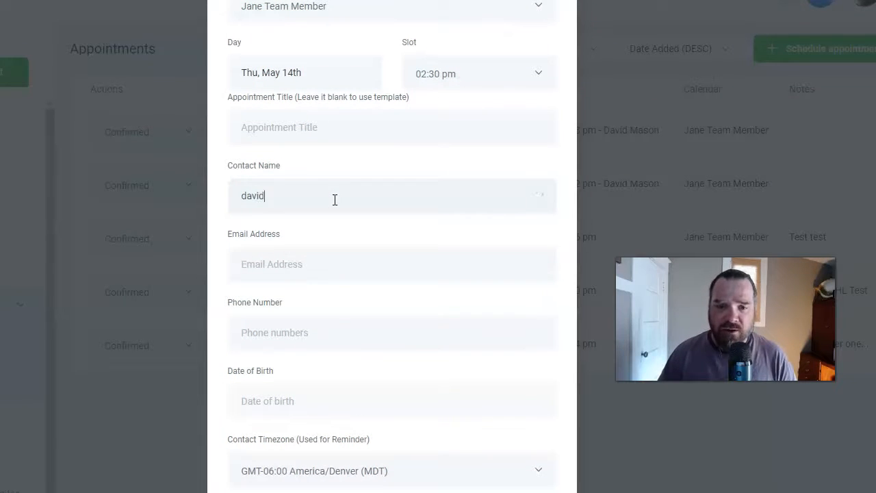
{"action": "left_click", "coordinate": [269, 234]}
{"action": "left_click", "coordinate": [267, 391]}
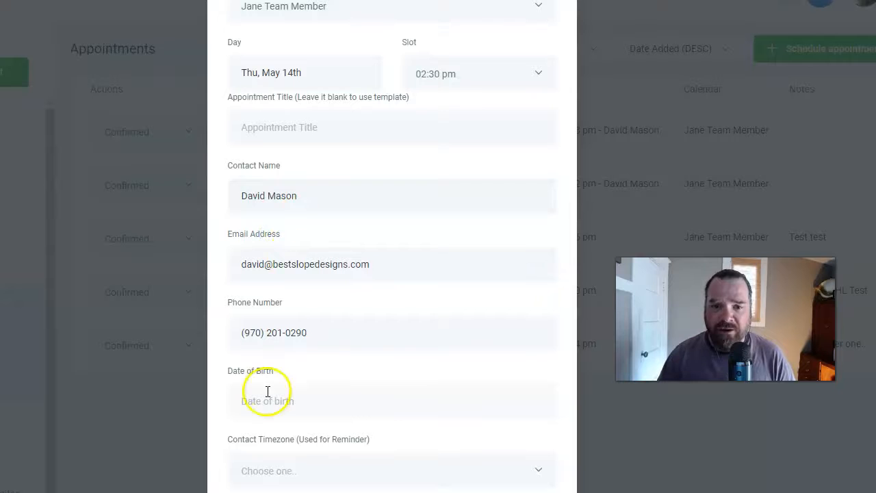
{"action": "scroll", "coordinate": [377, 328], "scroll_direction": "down", "scroll_amount": 7}
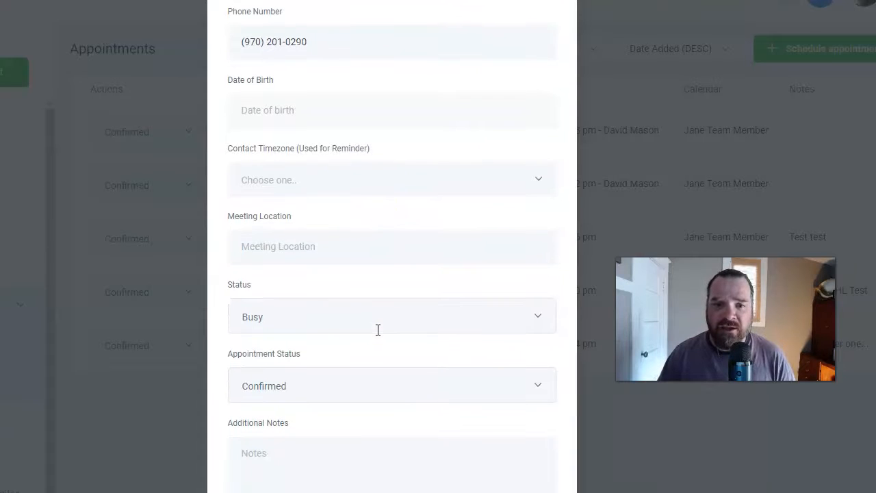
{"action": "scroll", "coordinate": [378, 330], "scroll_direction": "down", "scroll_amount": 1}
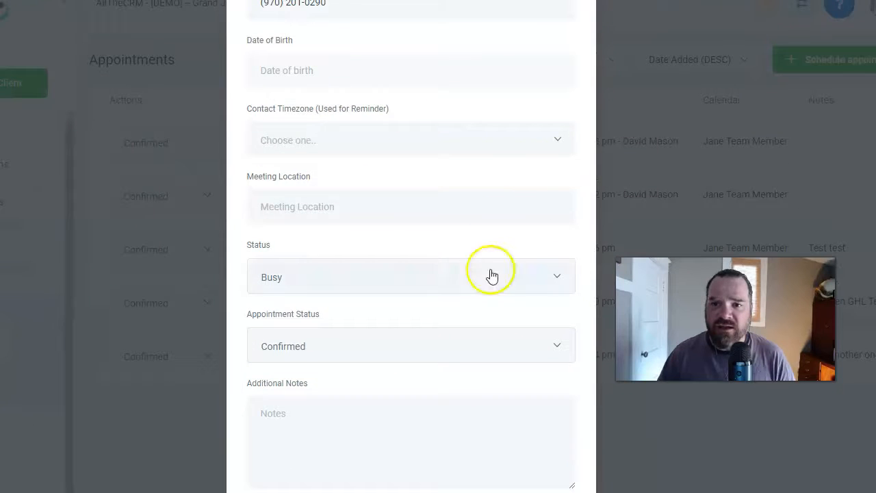
{"action": "scroll", "coordinate": [533, 294], "scroll_direction": "up", "scroll_amount": 6}
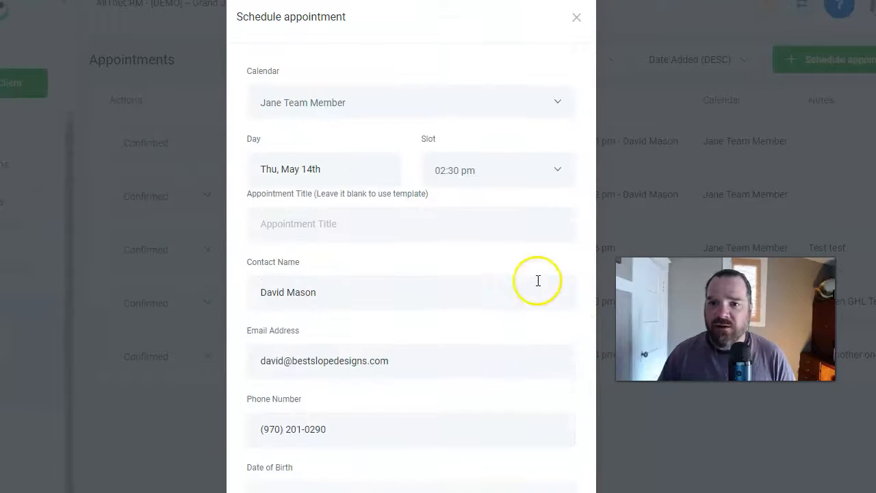
- Set the appointment's day to Tue, May 19th and its slot to 10:00 am
{"action": "left_click", "coordinate": [317, 173]}
{"action": "left_click", "coordinate": [297, 349]}
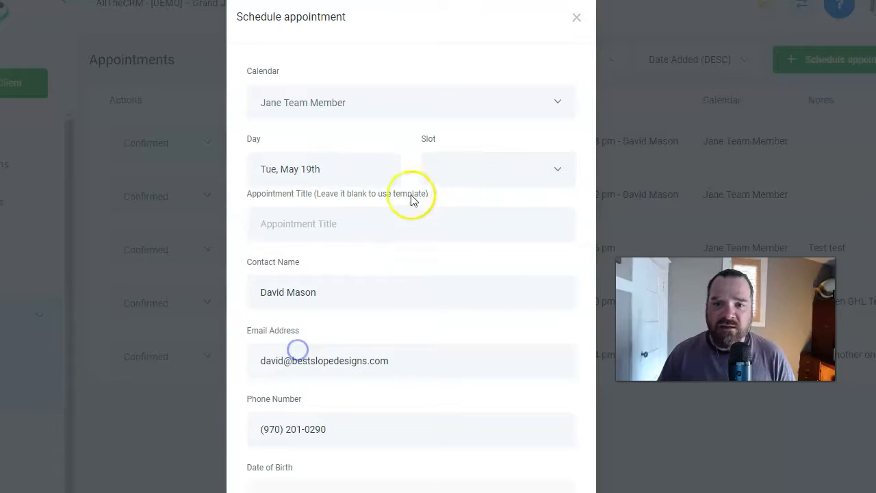
{"action": "left_click", "coordinate": [445, 176]}
{"action": "left_click", "coordinate": [457, 317]}
{"action": "left_click", "coordinate": [461, 196]}
- Save the new appointment with Busy status and Confirmed appointment status, and reload the appointments page
{"action": "scroll", "coordinate": [458, 260], "scroll_direction": "down", "scroll_amount": 3}
{"action": "scroll", "coordinate": [459, 264], "scroll_direction": "down", "scroll_amount": 4}
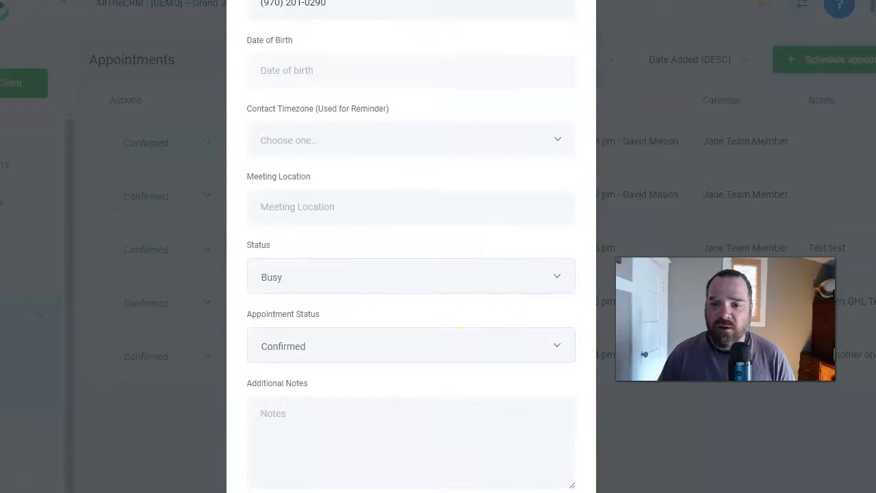
{"action": "left_click", "coordinate": [575, 474]}
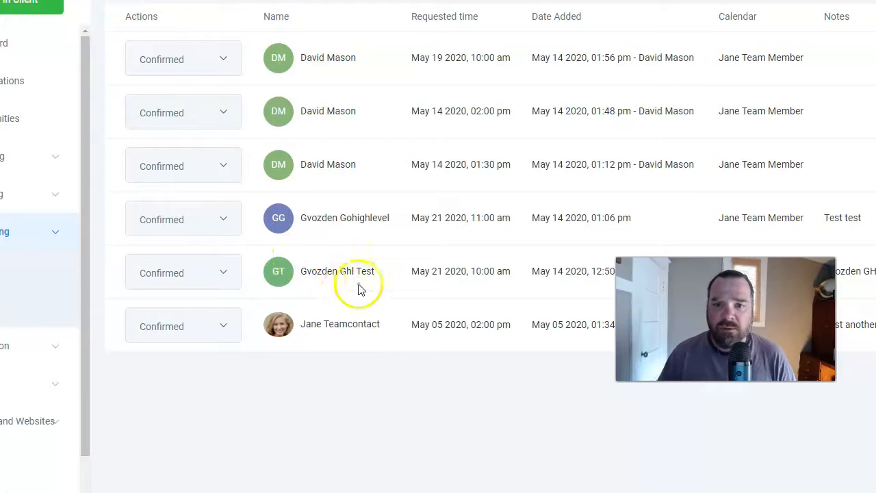
{"action": "key", "text": "F5"}
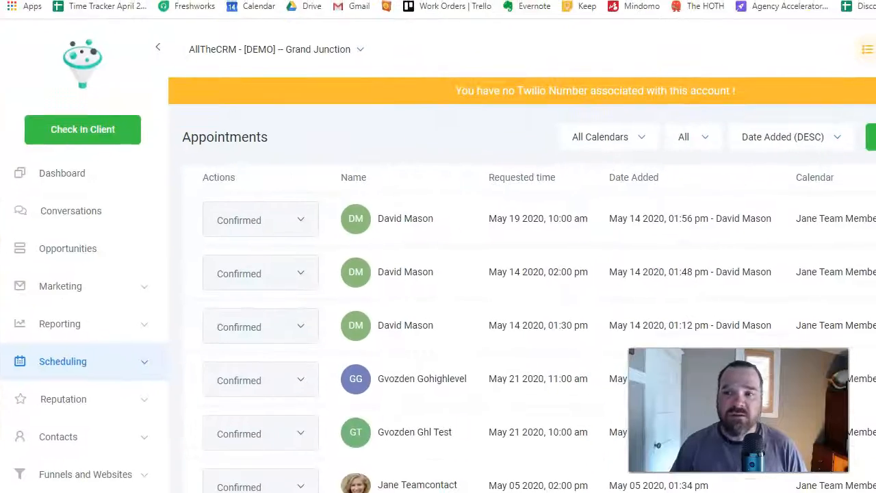
- Resize the CRM window so the appointments list and Google Calendar's May 19 day view sit side by side
{"action": "left_click_drag", "start_coordinate": [875, 156], "coordinate": [445, 126]}
{"action": "left_click_drag", "start_coordinate": [465, 0], "coordinate": [574, 5]}
{"action": "left_click_drag", "start_coordinate": [438, 82], "coordinate": [543, 84]}
{"action": "left_click_drag", "start_coordinate": [438, 2], "coordinate": [437, 0]}
{"action": "scroll", "coordinate": [397, 220], "scroll_direction": "down", "scroll_amount": 1}
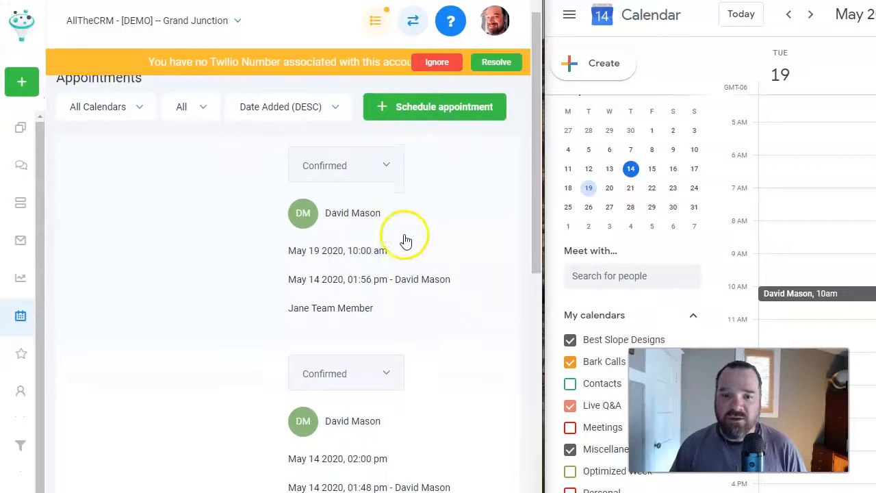
- Set the May 19 2020, 10:00 am appointment's status to Cancelled and check its event in Google Calendar
{"action": "left_click", "coordinate": [384, 143]}
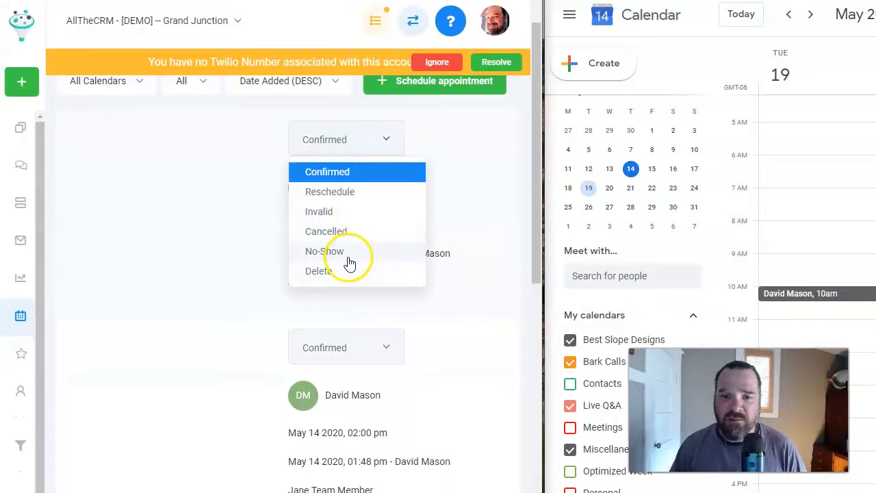
{"action": "left_click", "coordinate": [346, 232]}
{"action": "left_click", "coordinate": [343, 35]}
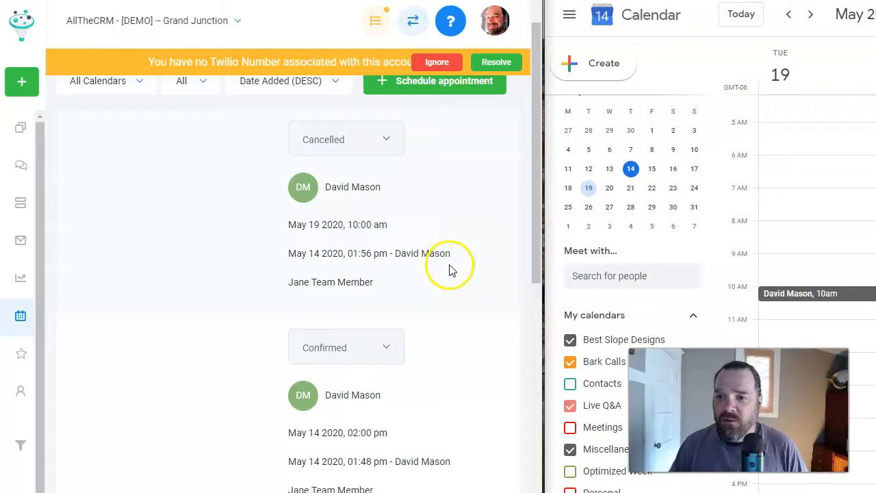
{"action": "left_click", "coordinate": [777, 292]}
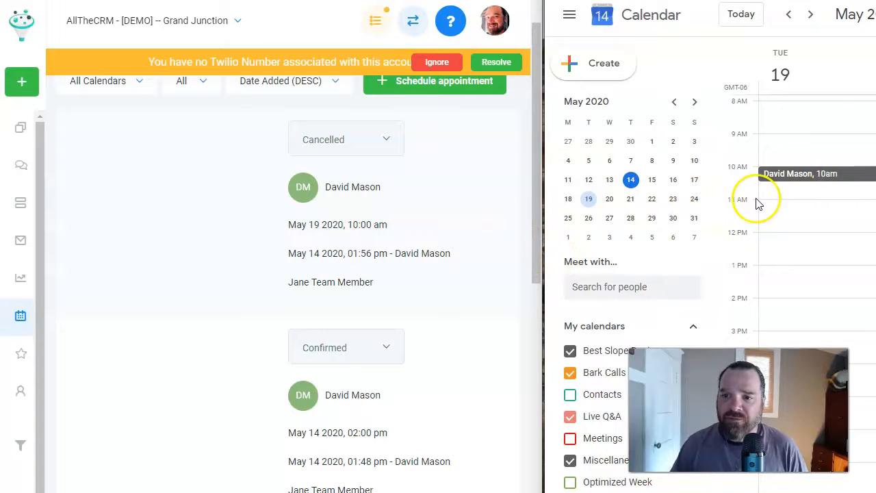
- Delete the May 19 2020, 10:00 am appointment through its status, and reload both the appointments page and Google Calendar
{"action": "left_click", "coordinate": [385, 141]}
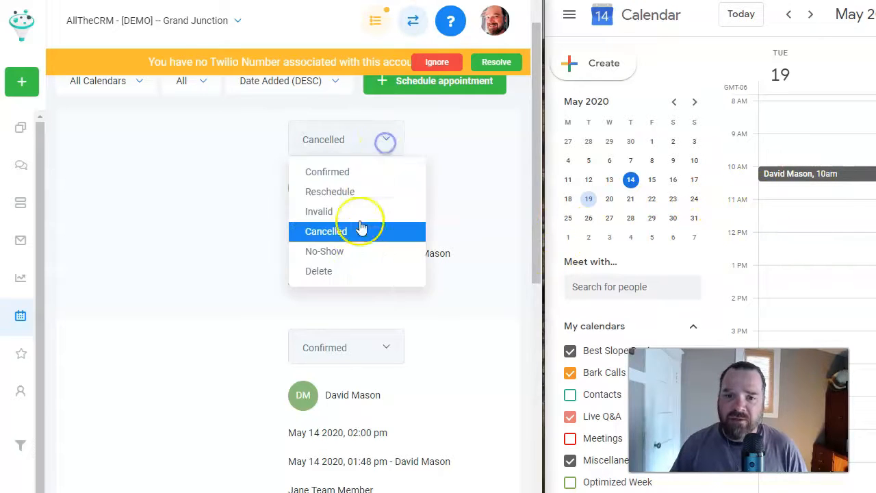
{"action": "left_click", "coordinate": [348, 272]}
{"action": "left_click", "coordinate": [336, 32]}
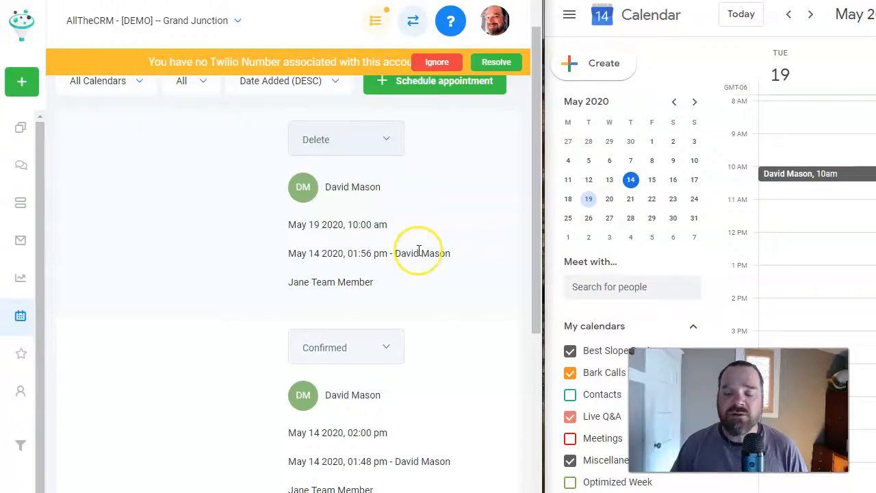
{"action": "key", "text": "F5"}
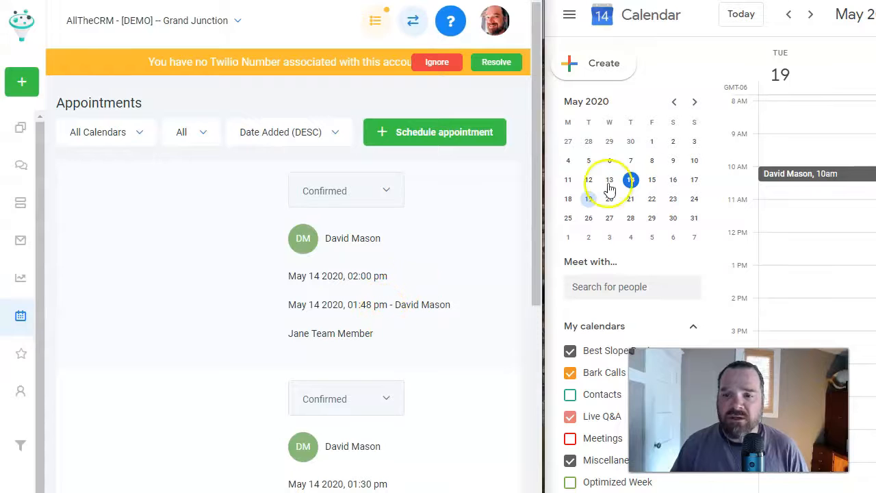
{"action": "key", "text": "F5"}
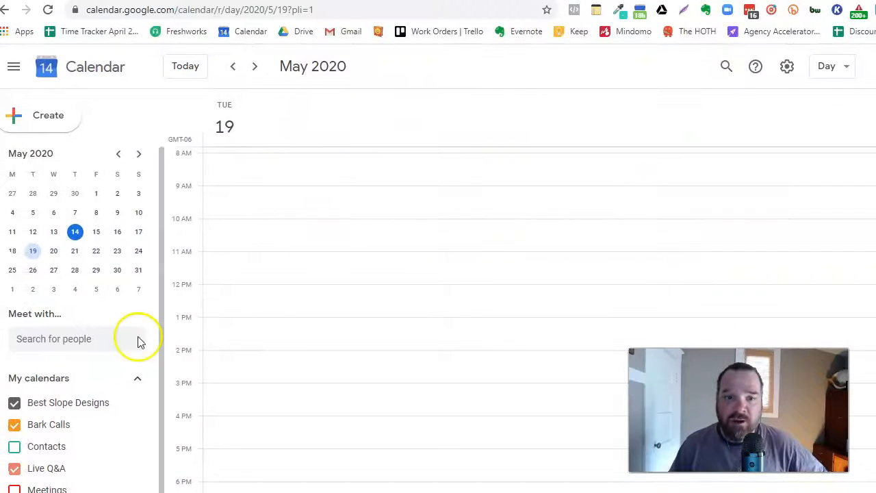
{"action": "left_click_drag", "start_coordinate": [260, 258], "coordinate": [258, 312]}
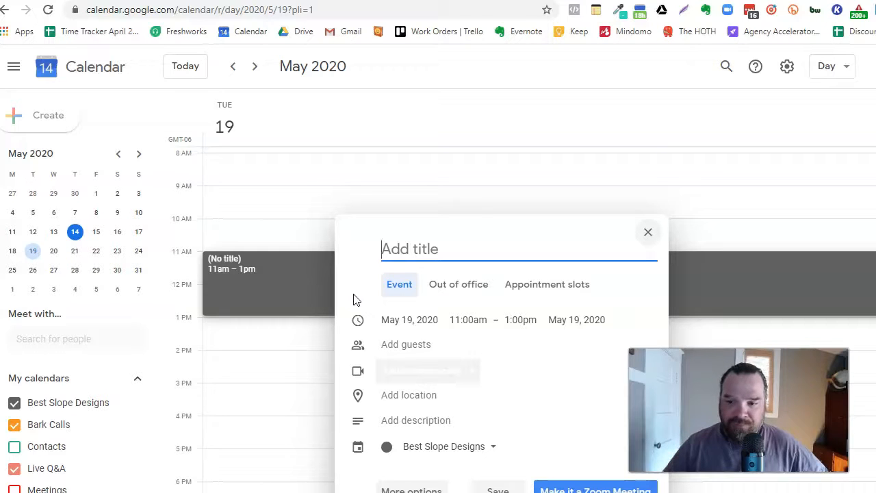
{"action": "left_click", "coordinate": [649, 234]}
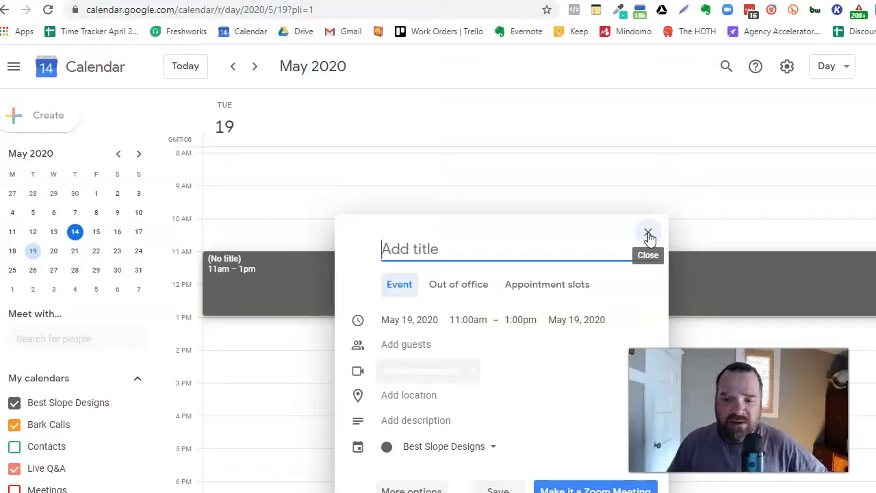
{"action": "left_click", "coordinate": [649, 234]}
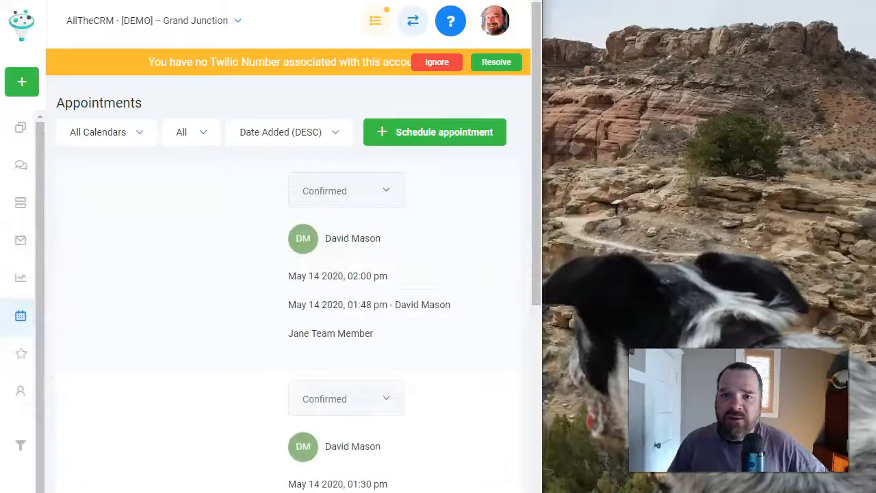
- Enlarge the CRM window and open the Calendars page in the account settings
{"action": "left_click_drag", "start_coordinate": [544, 39], "coordinate": [875, 80]}
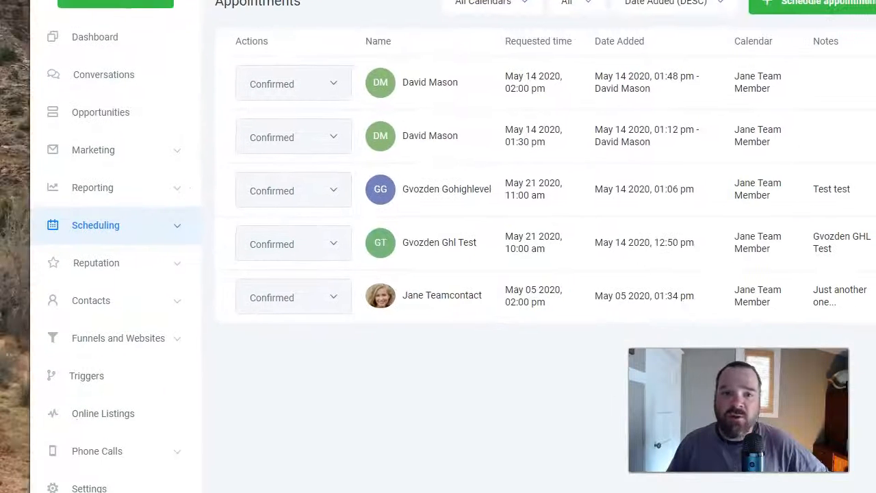
{"action": "left_click", "coordinate": [55, 486]}
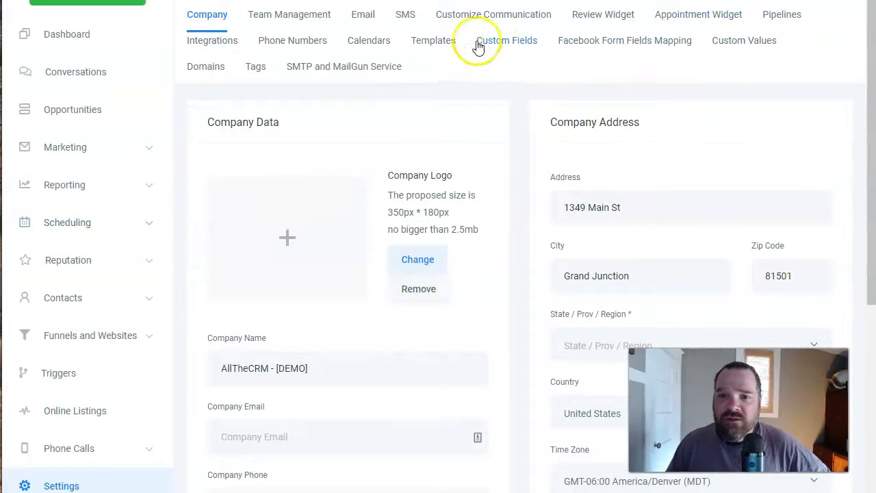
{"action": "left_click", "coordinate": [378, 44]}
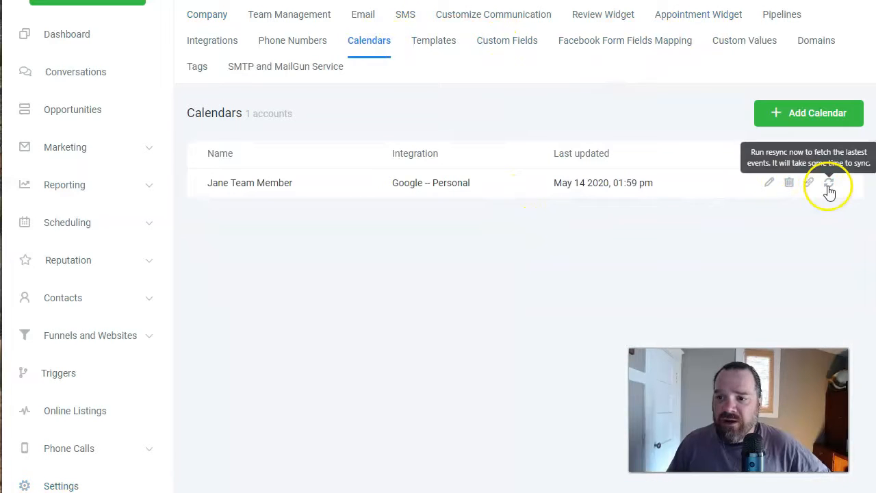